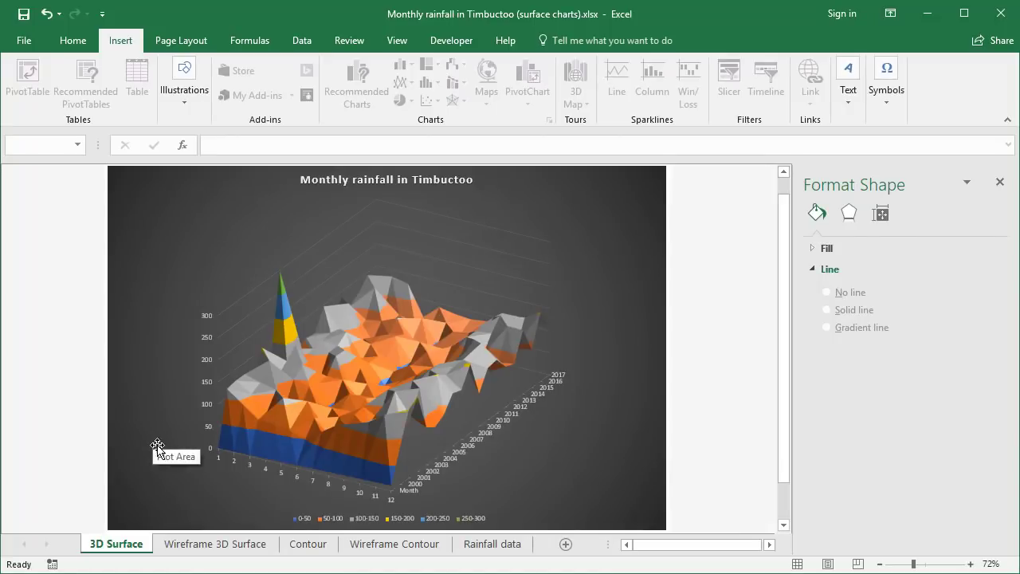
View the Wireframe 3D Surface, Contour and Wireframe Contour chart sheets, then the Rainfall data sheet
left_click(188, 550)
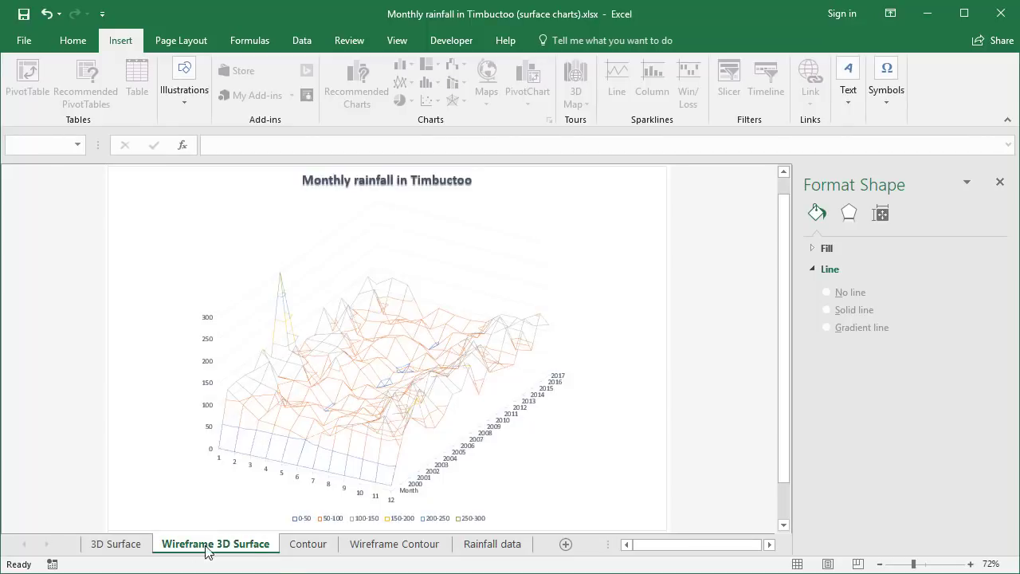
left_click(307, 550)
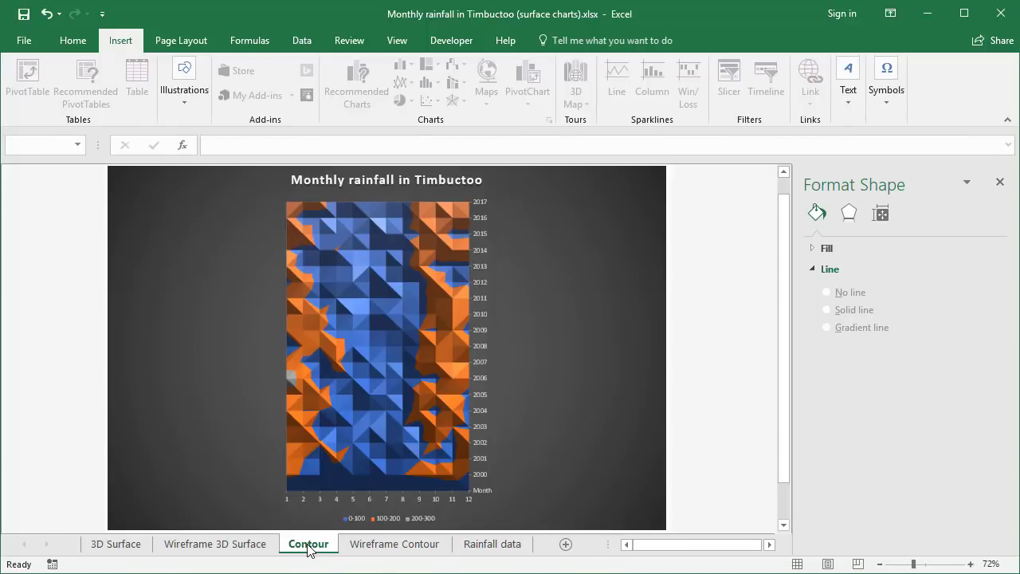
left_click(390, 550)
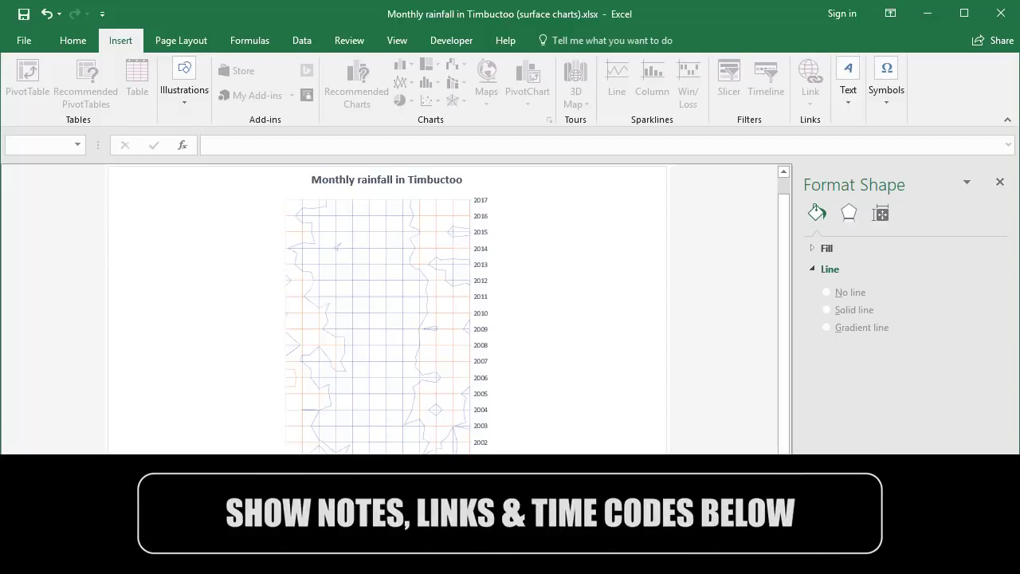
left_click(496, 550)
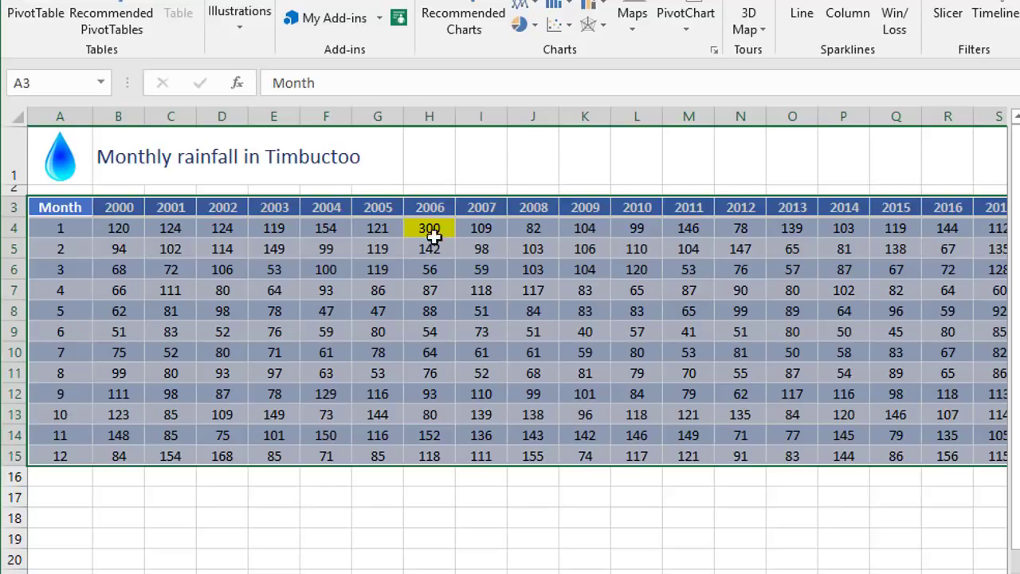
Inspect the month 1–2, 11–12 and 5–7 rows and H4's 300 peak on the 3D Surface chart
left_click_drag(4, 228, 5, 249)
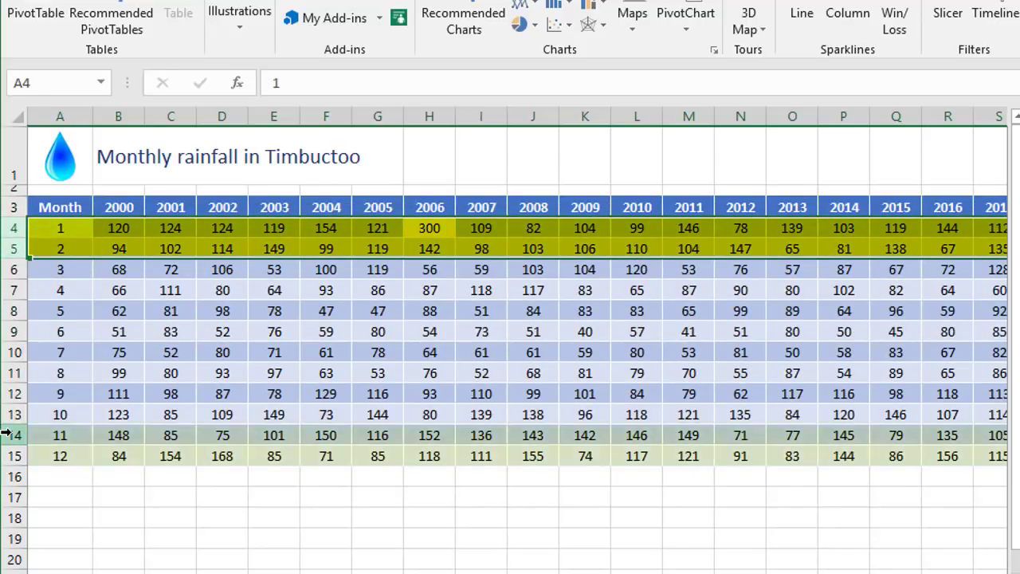
left_click_drag(13, 436, 14, 456)
left_click_drag(14, 310, 11, 344)
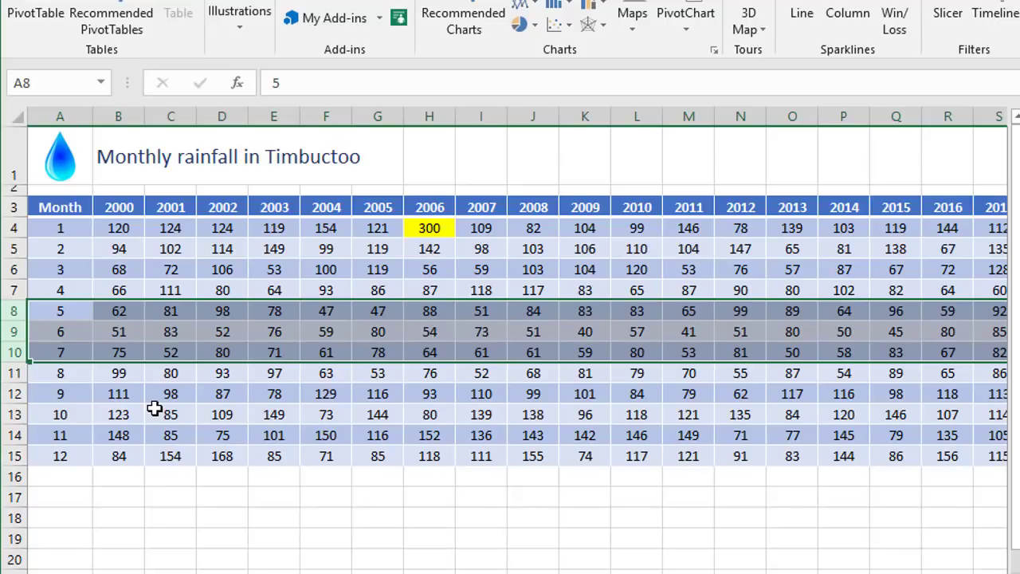
left_click(431, 230)
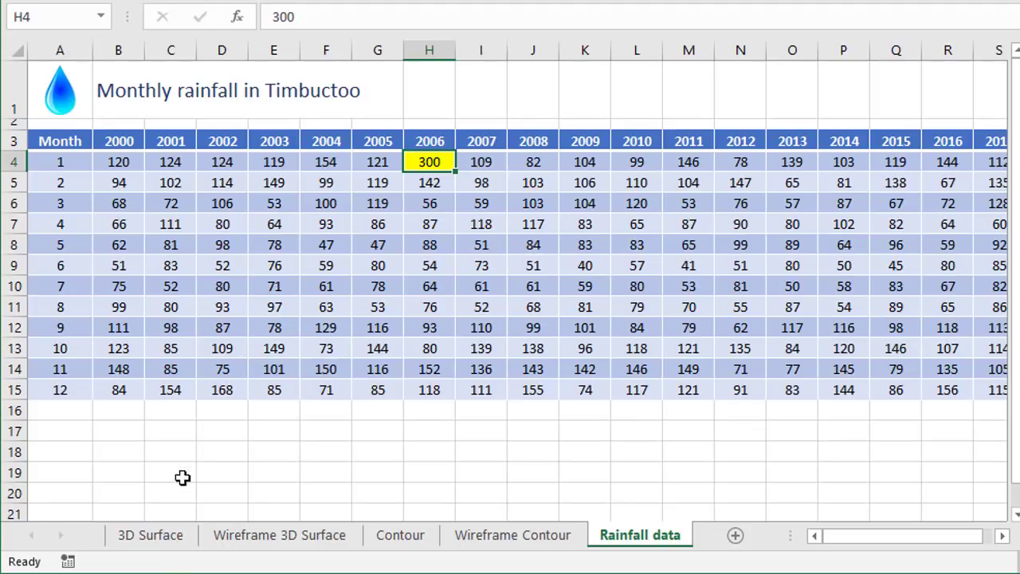
left_click(156, 539)
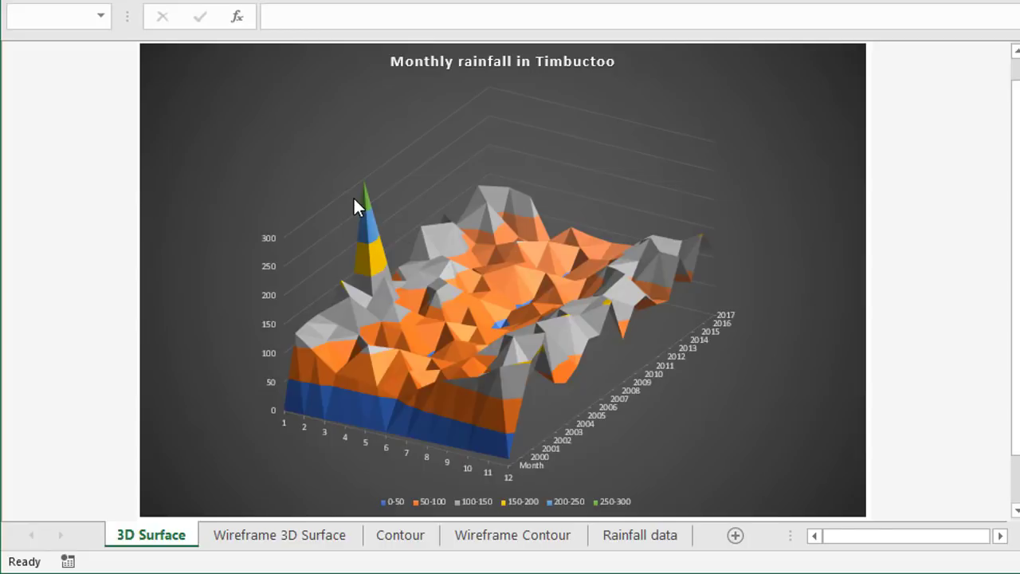
left_click(648, 535)
Select the rainfall table A3:T15 and preview the surface and radar chart types
left_click(59, 140)
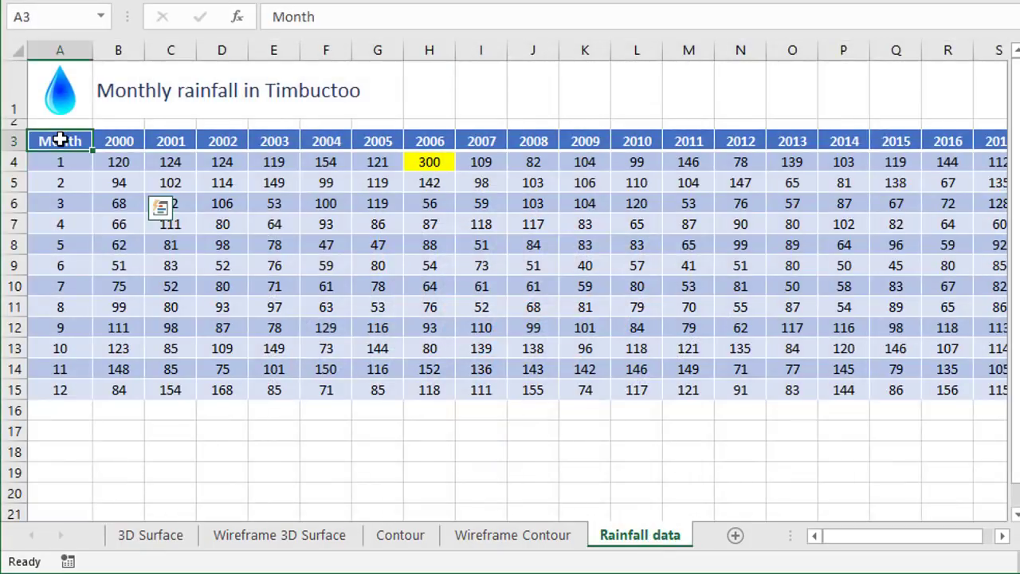
left_click_drag(59, 139, 1008, 389)
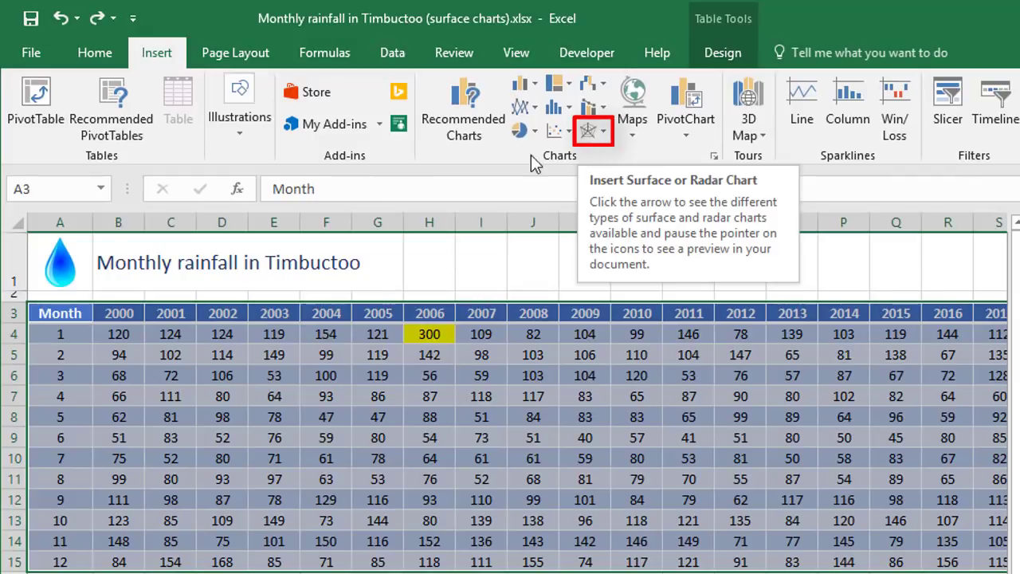
left_click(590, 133)
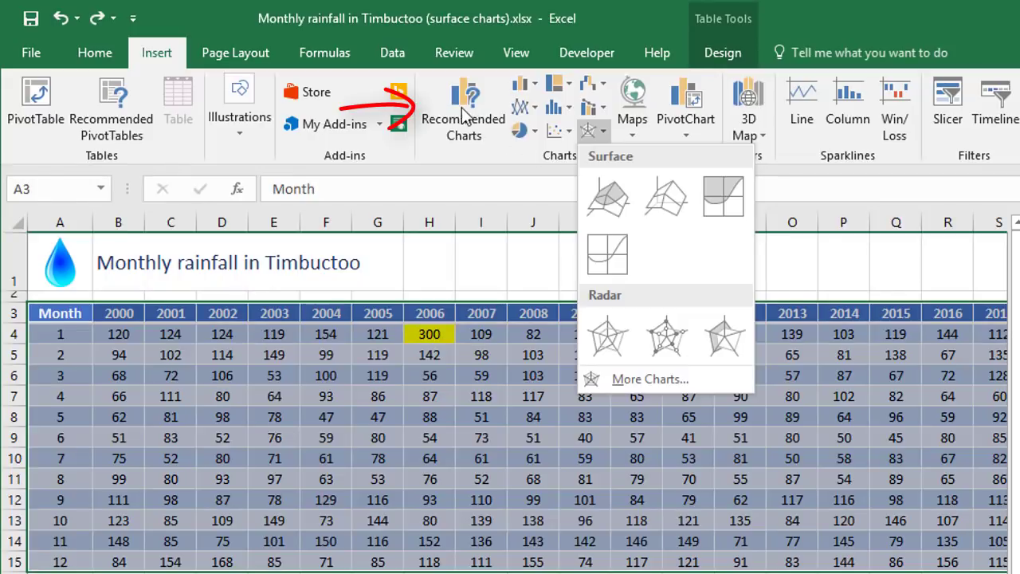
Insert a 3-D Surface chart of the table after previewing the wireframe and contour variants
left_click(458, 105)
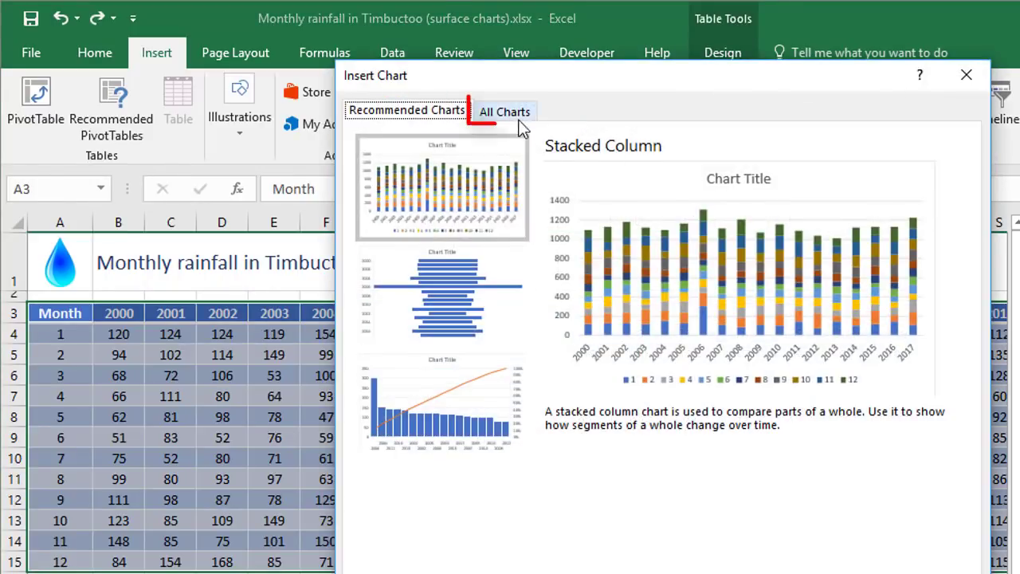
left_click(507, 112)
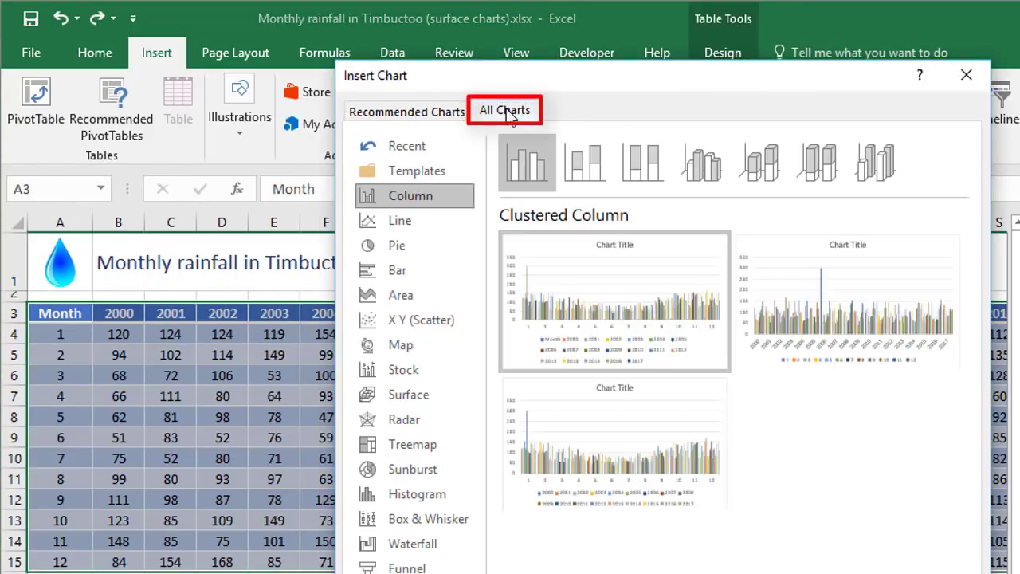
left_click(397, 393)
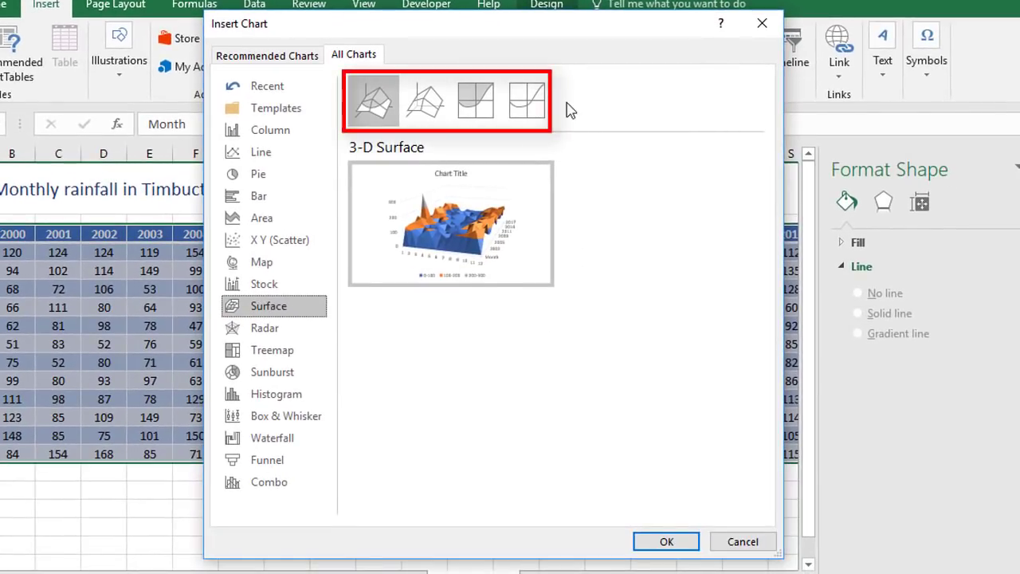
left_click(425, 102)
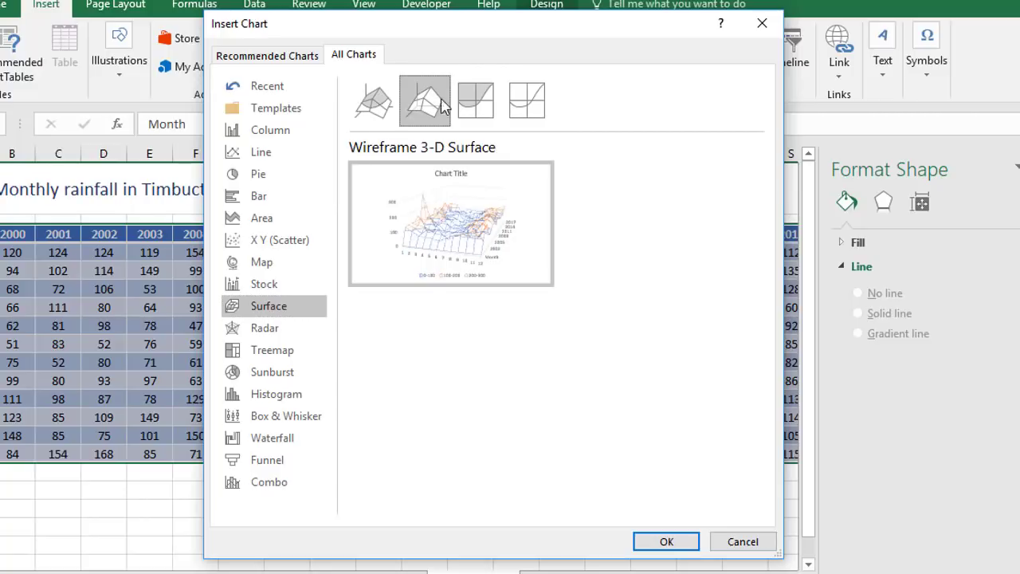
left_click(473, 107)
left_click(527, 107)
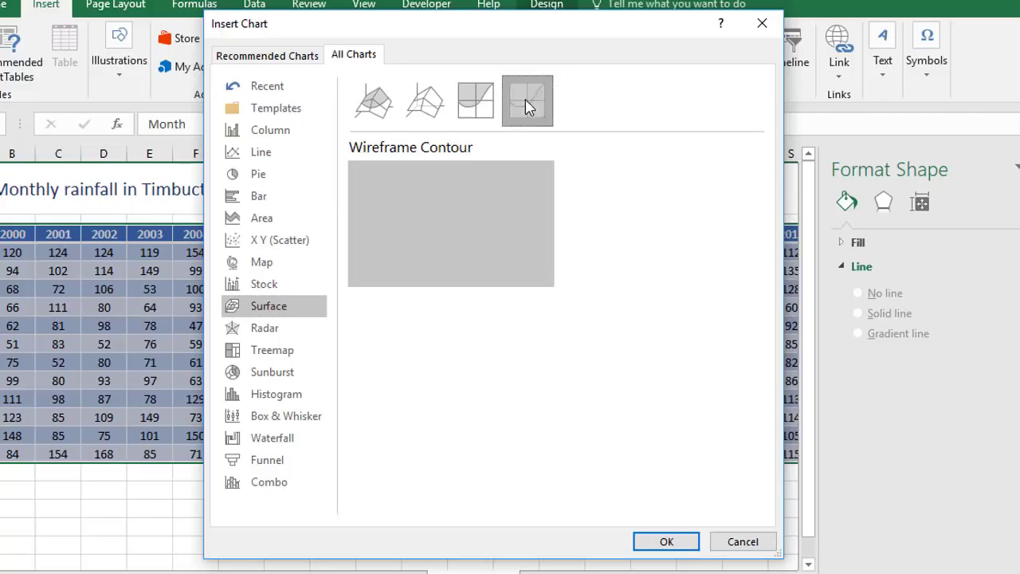
left_click(370, 107)
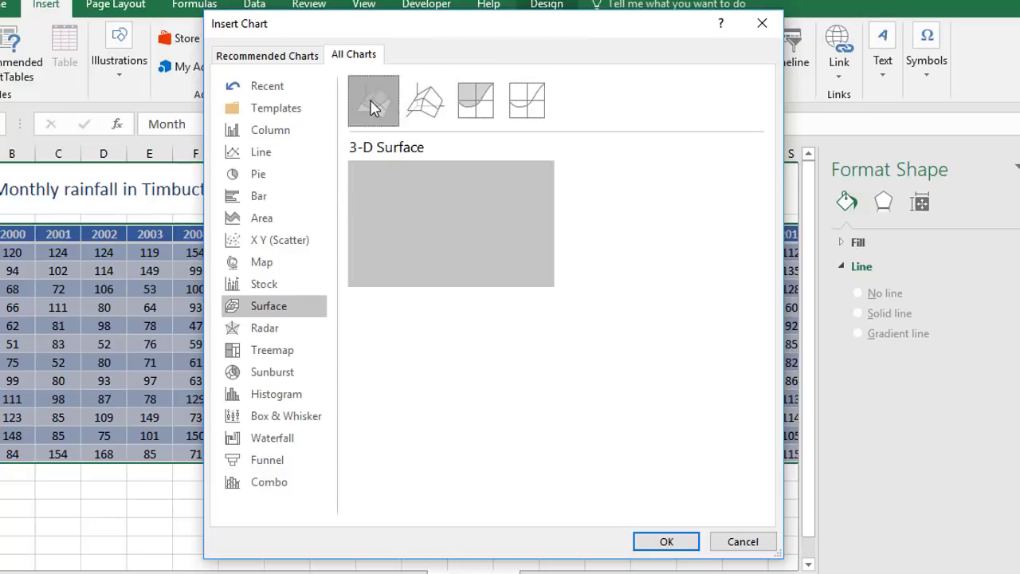
left_click(667, 542)
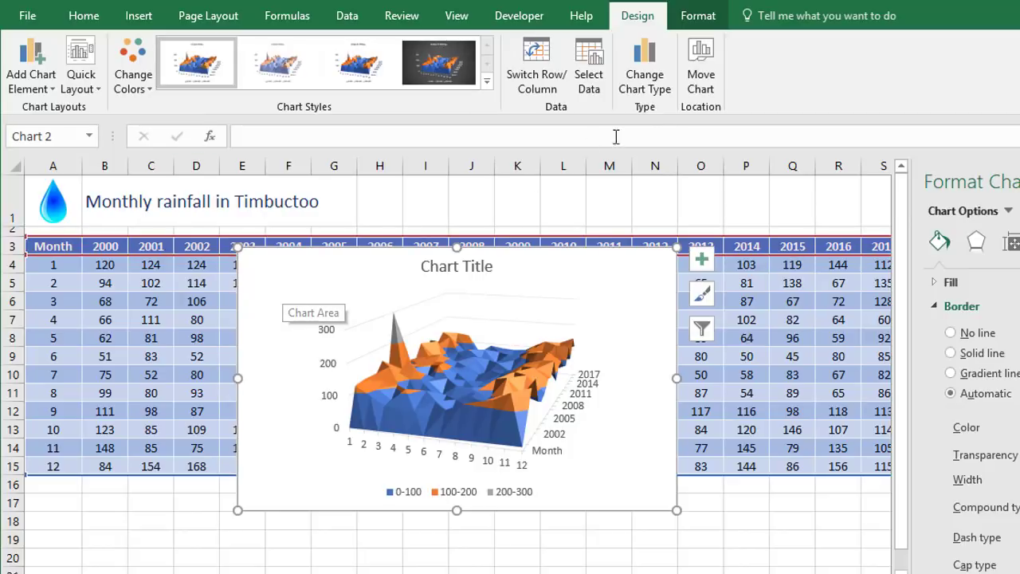
Move the 3-D Surface chart onto a new chart sheet, Chart5
left_click(701, 72)
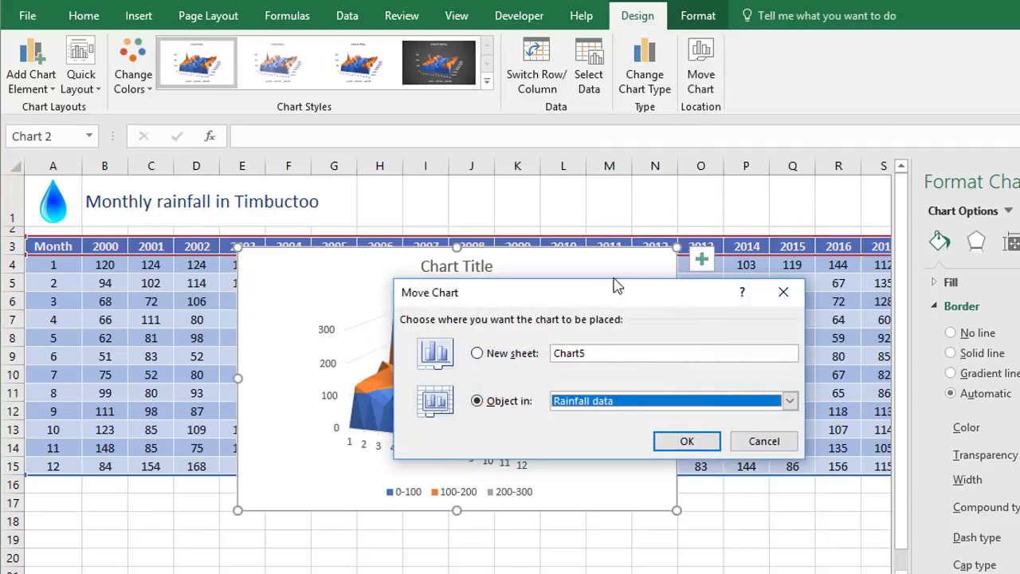
left_click(504, 353)
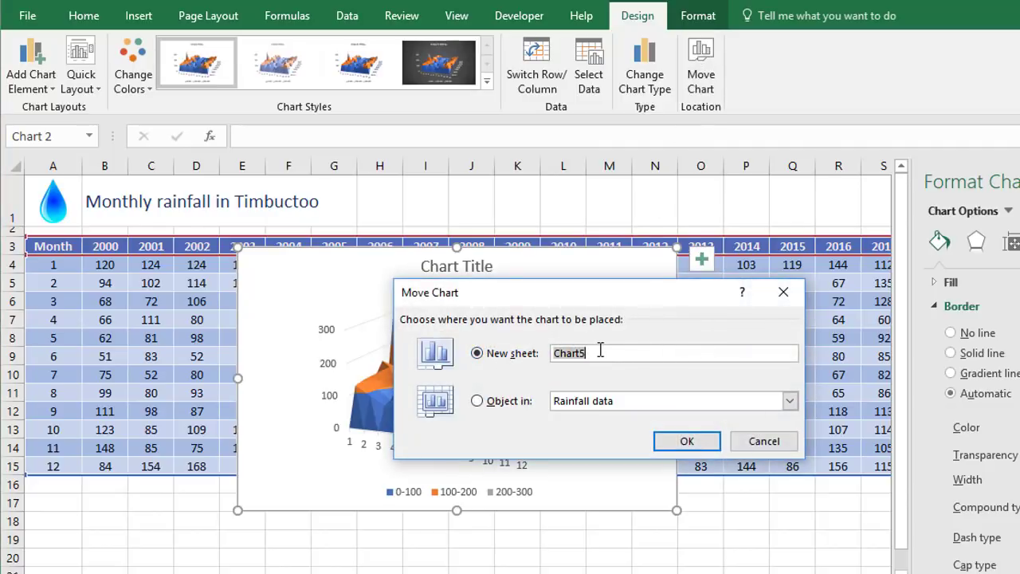
left_click(687, 442)
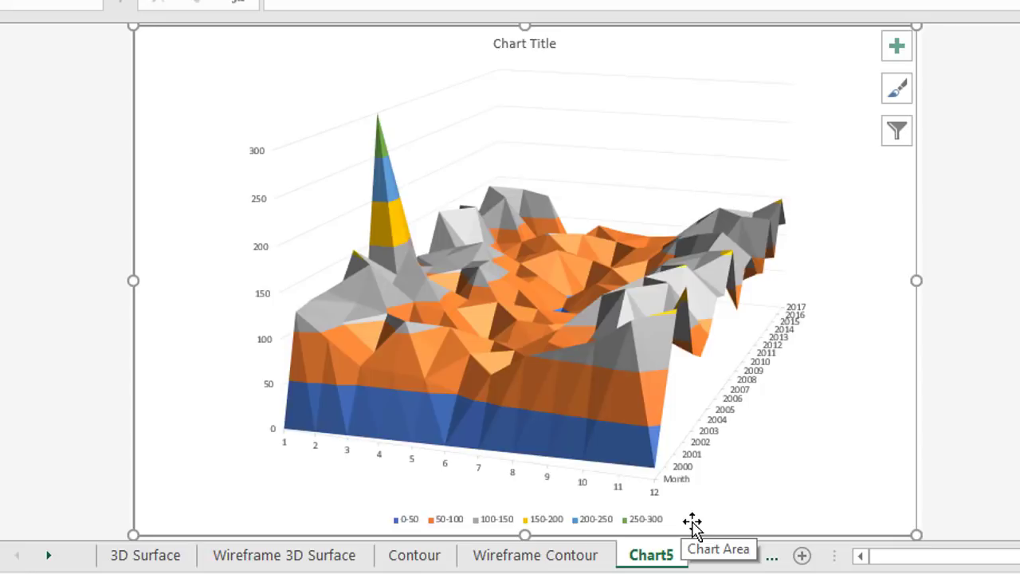
Change cell H4 on the Rainfall data sheet from 300 to 130, then return to Chart5
left_click(723, 555)
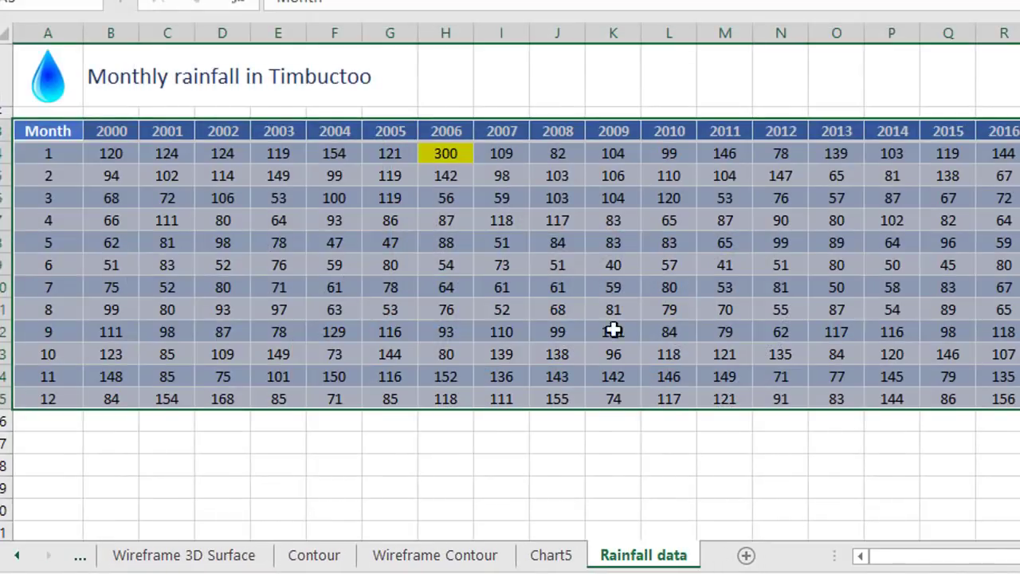
left_click(462, 155)
type("130")
key("Return")
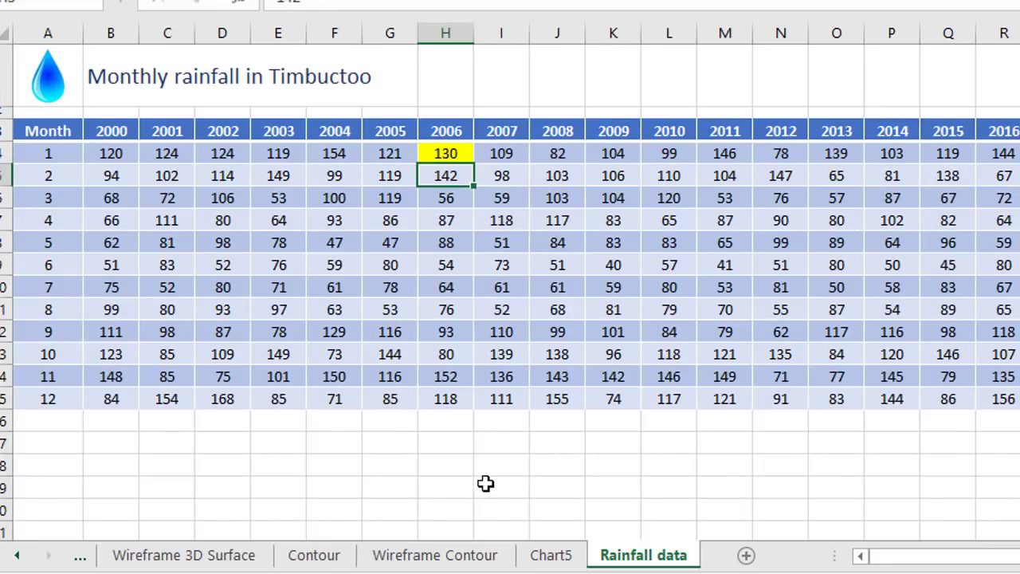
left_click(550, 555)
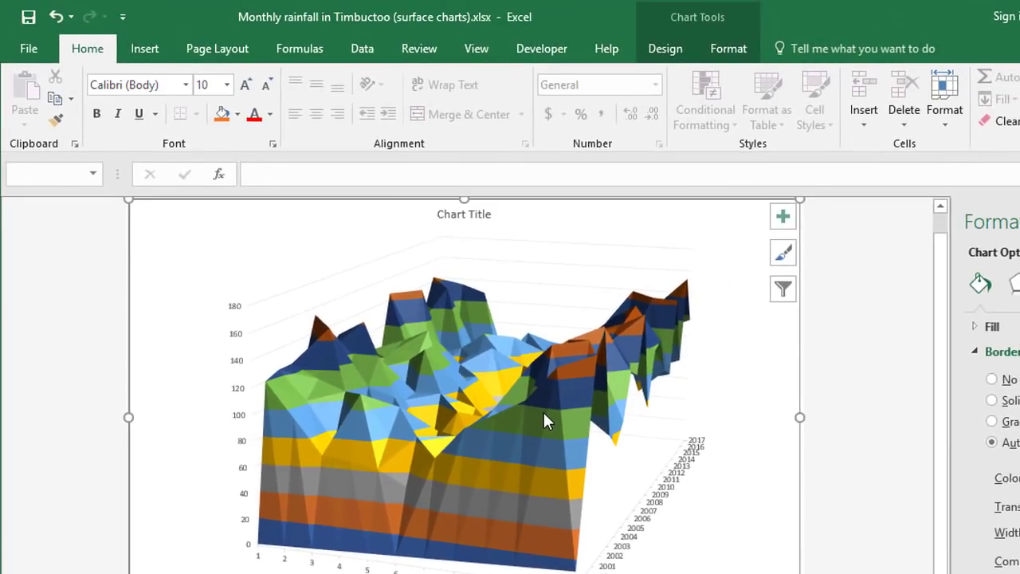
left_click(666, 50)
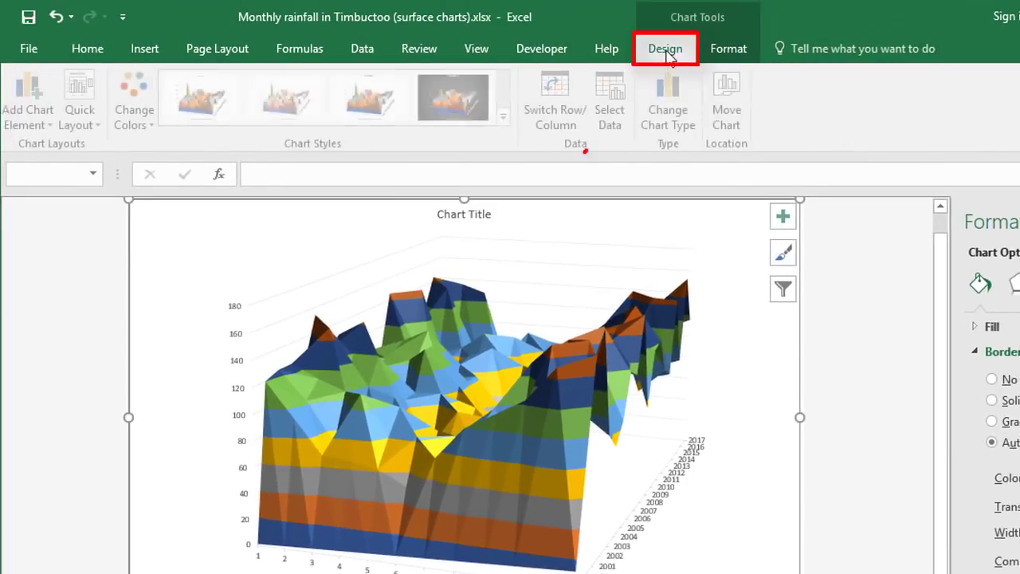
left_click(673, 113)
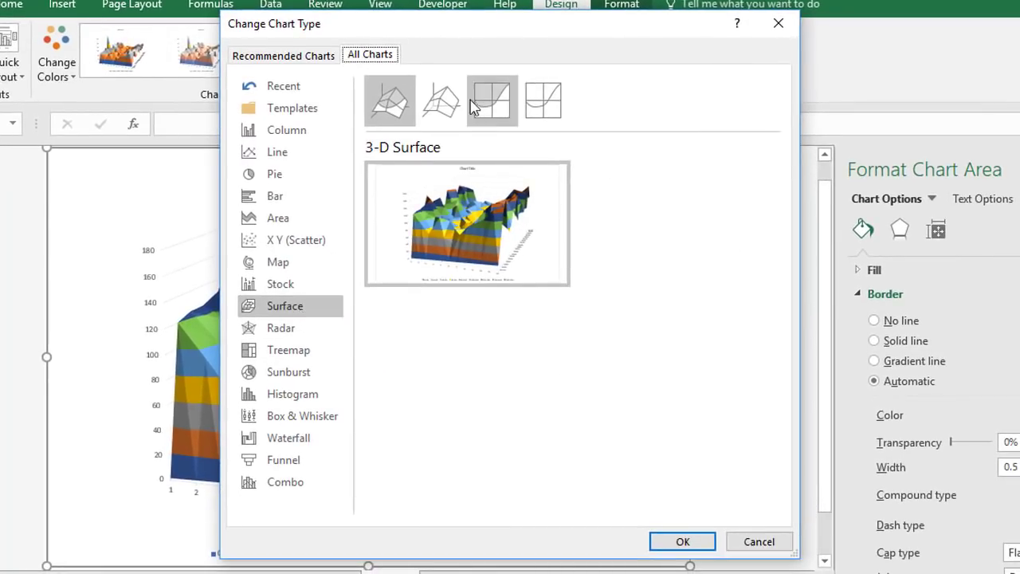
left_click(754, 541)
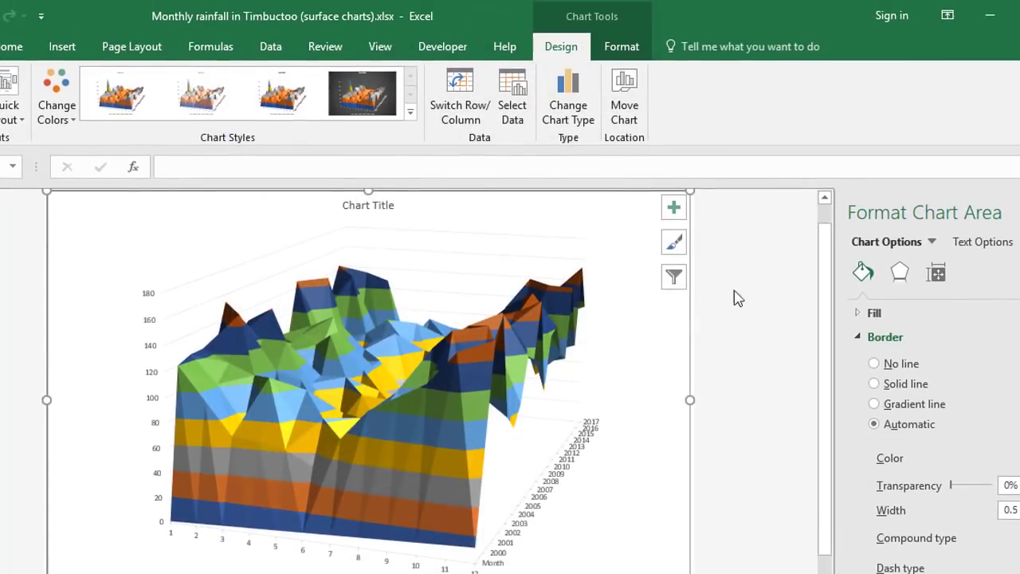
left_click(462, 109)
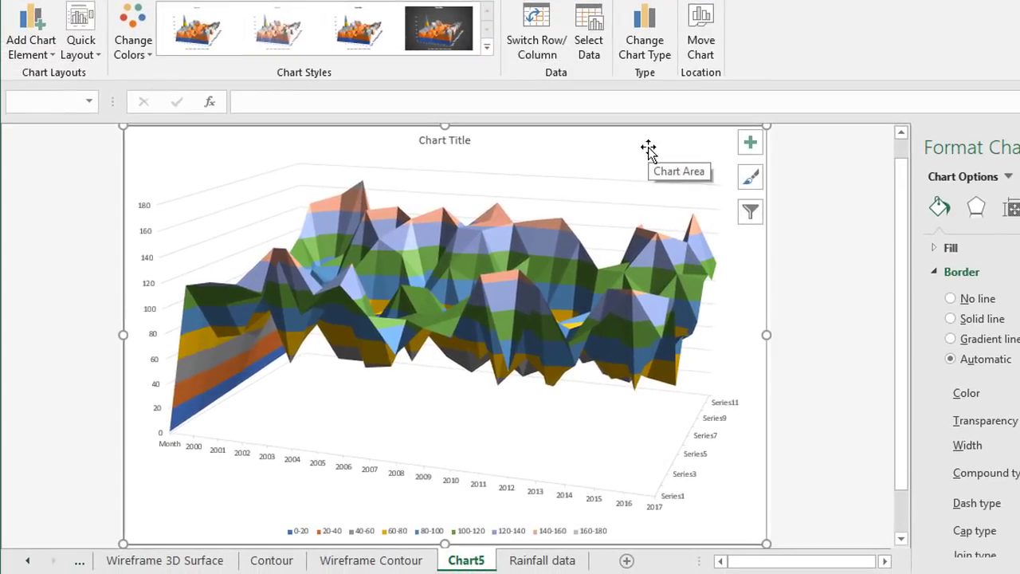
left_click(554, 562)
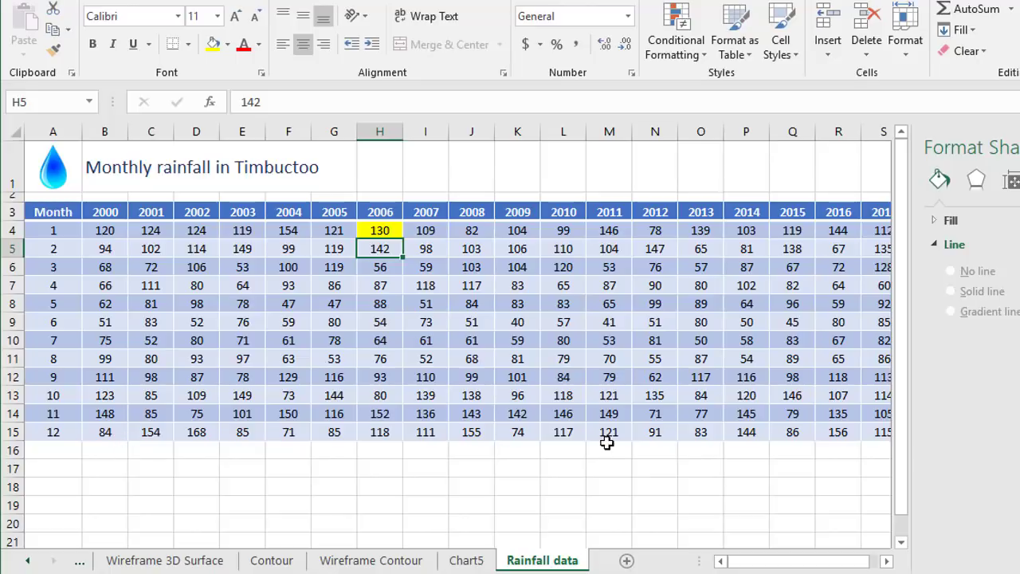
left_click(470, 560)
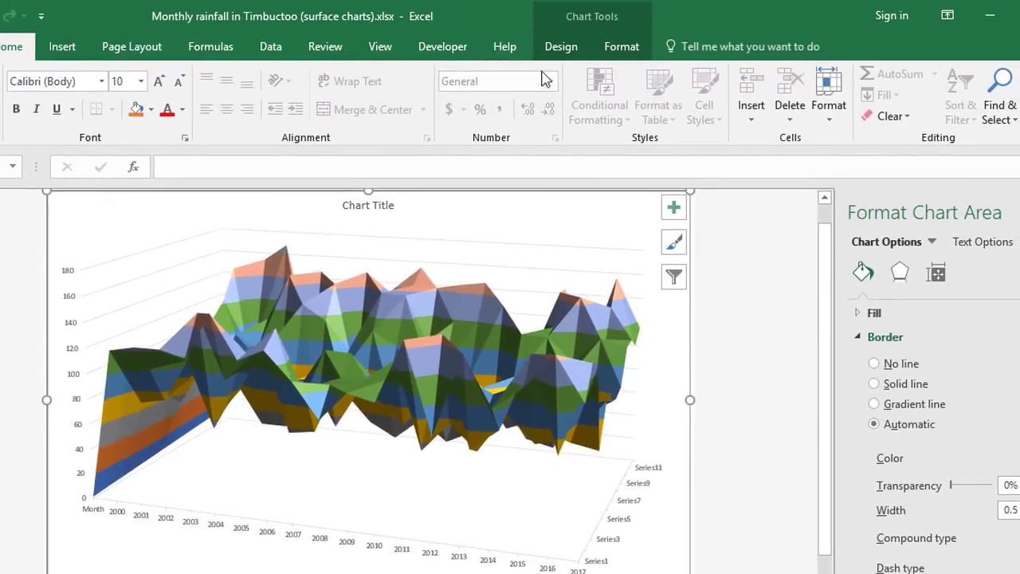
left_click(561, 46)
left_click(461, 102)
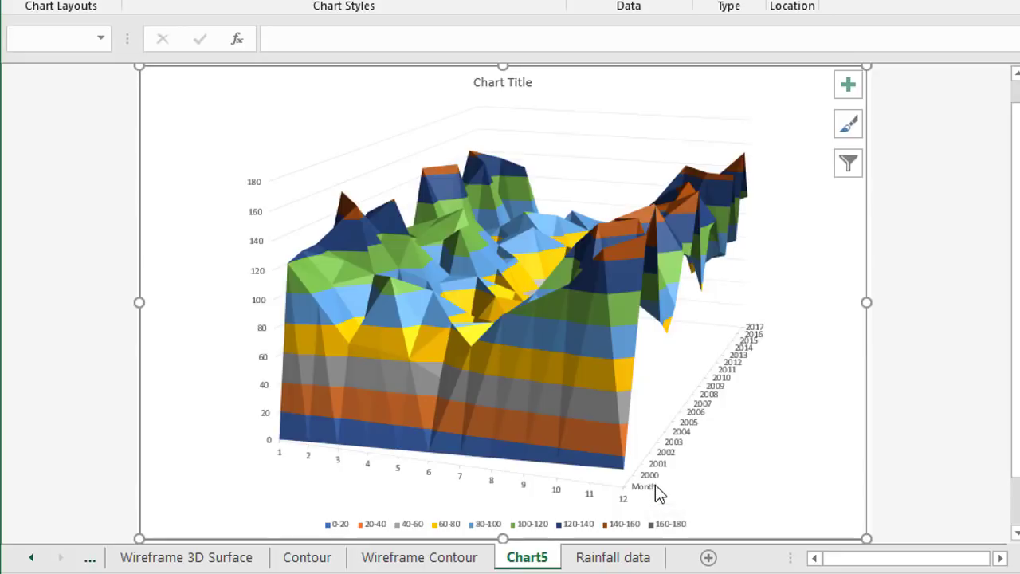
Open the Format pane for Chart5's plot area
key("ctrl+1")
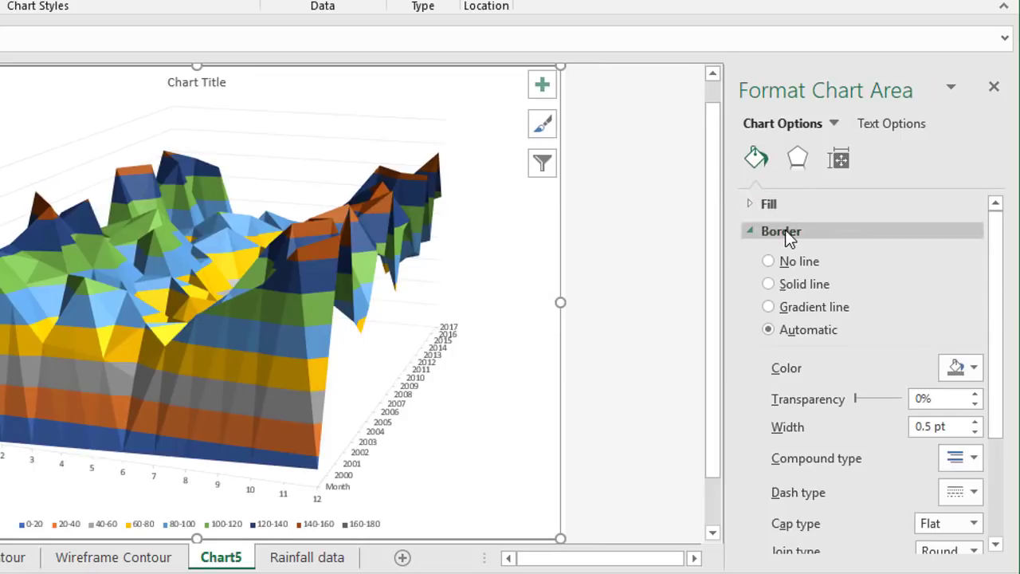
left_click(994, 88)
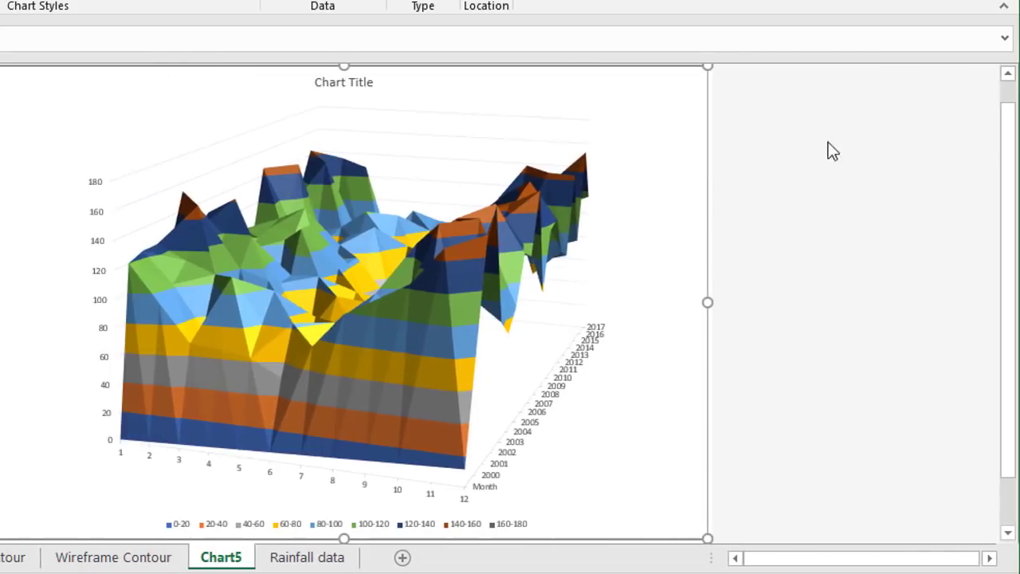
left_click(637, 209)
key("ctrl+1")
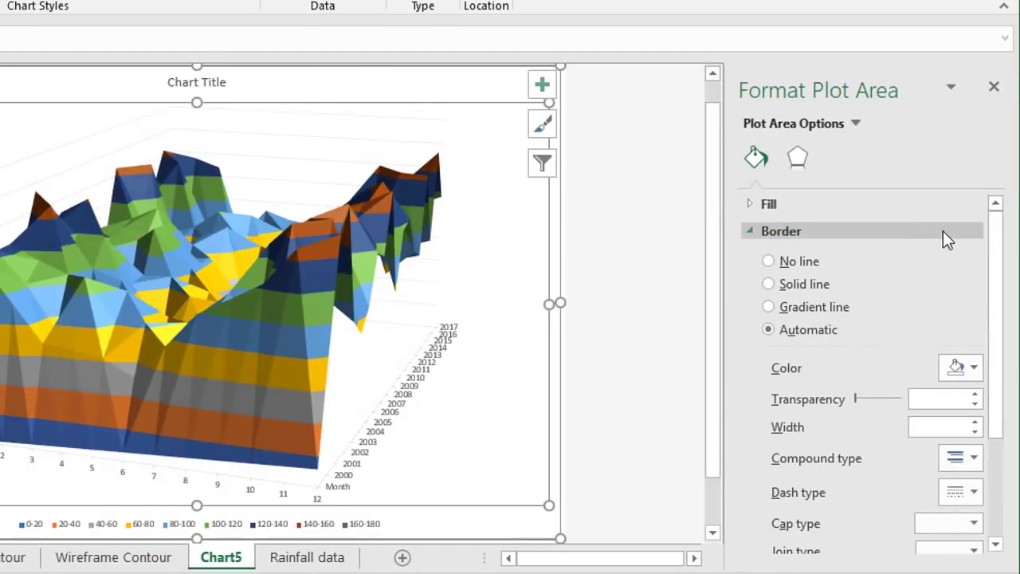
Turn on Series in reverse order for the Depth (Series) Axis
left_click(855, 125)
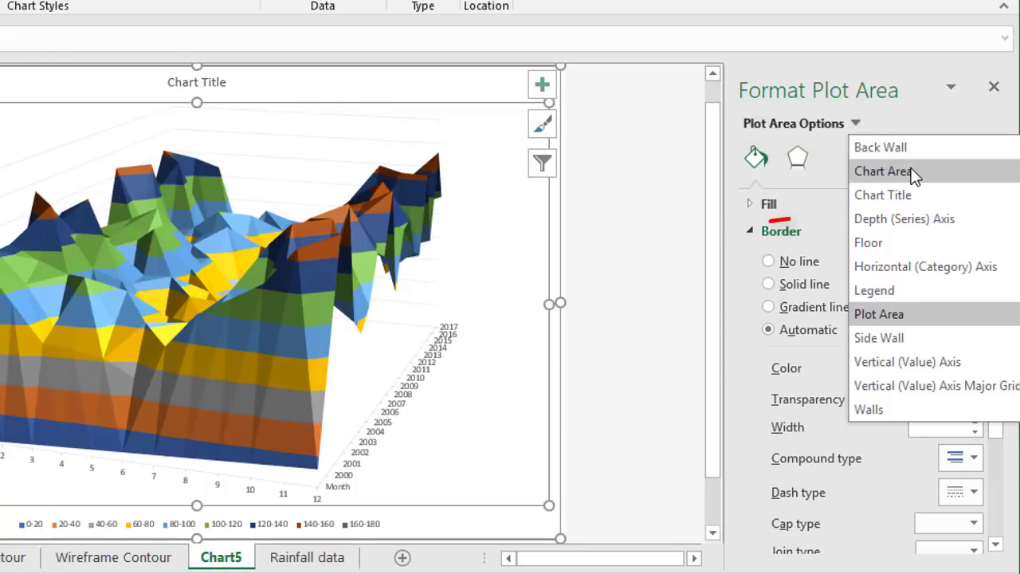
left_click(901, 221)
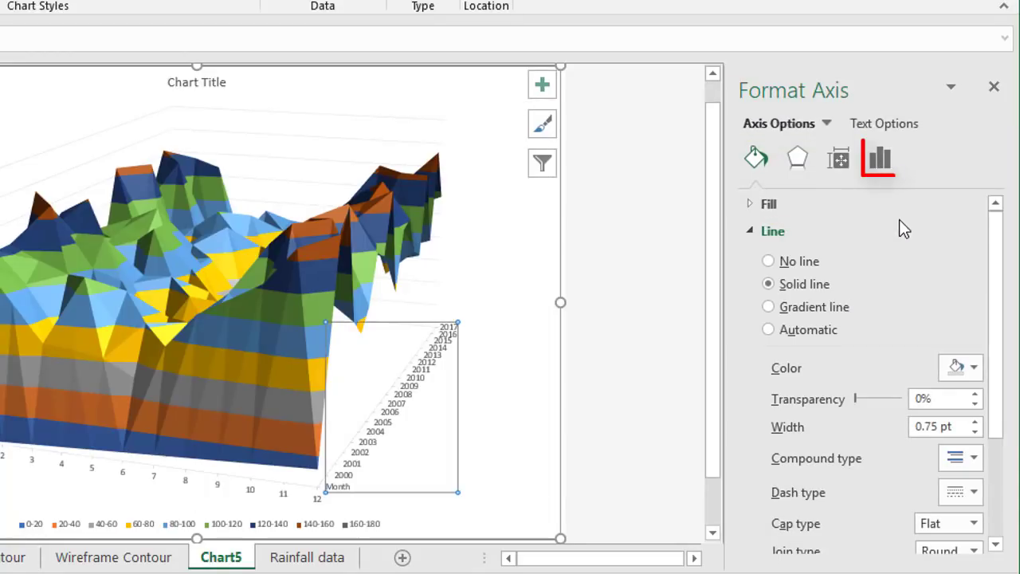
left_click(882, 159)
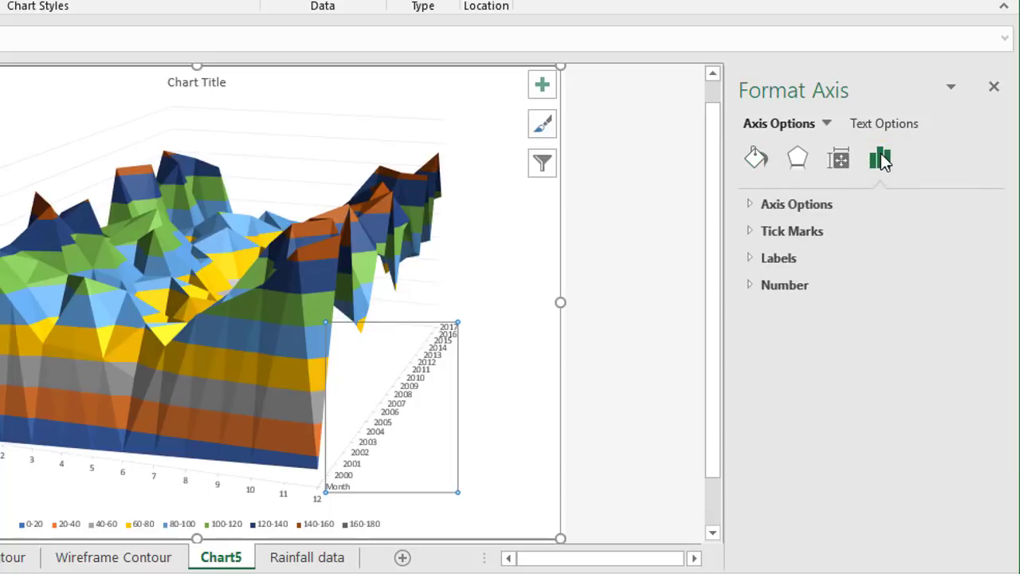
left_click(747, 206)
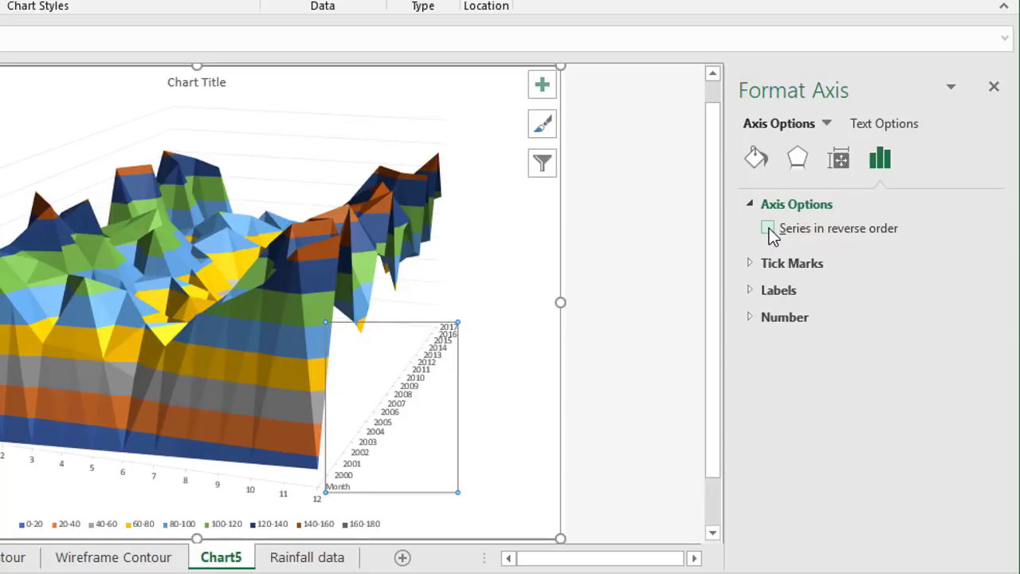
left_click(768, 228)
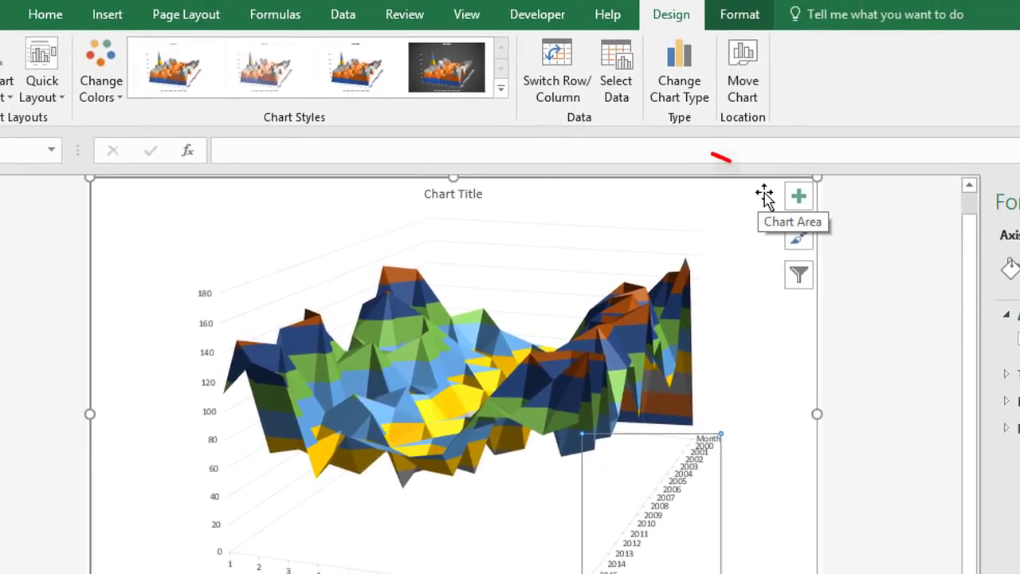
Apply Quick Layout 4 to Chart5, putting the legend right with gridlines on all axes
left_click(798, 197)
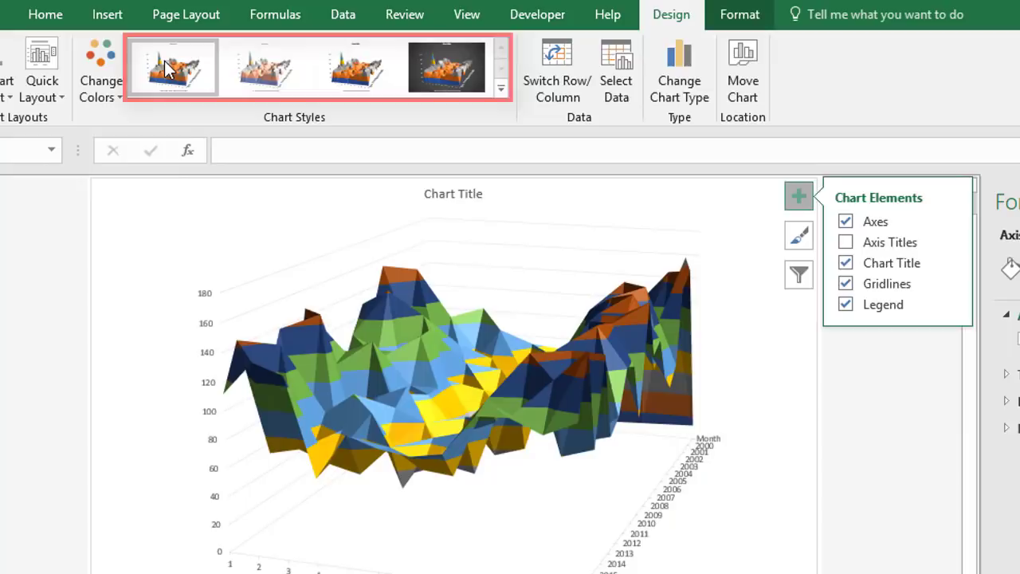
left_click(57, 64)
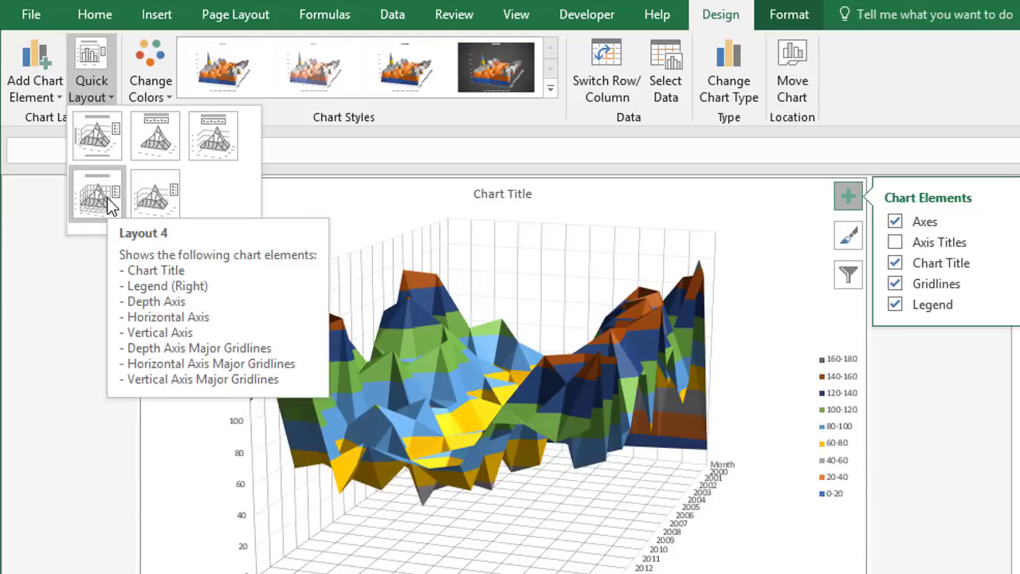
left_click(96, 202)
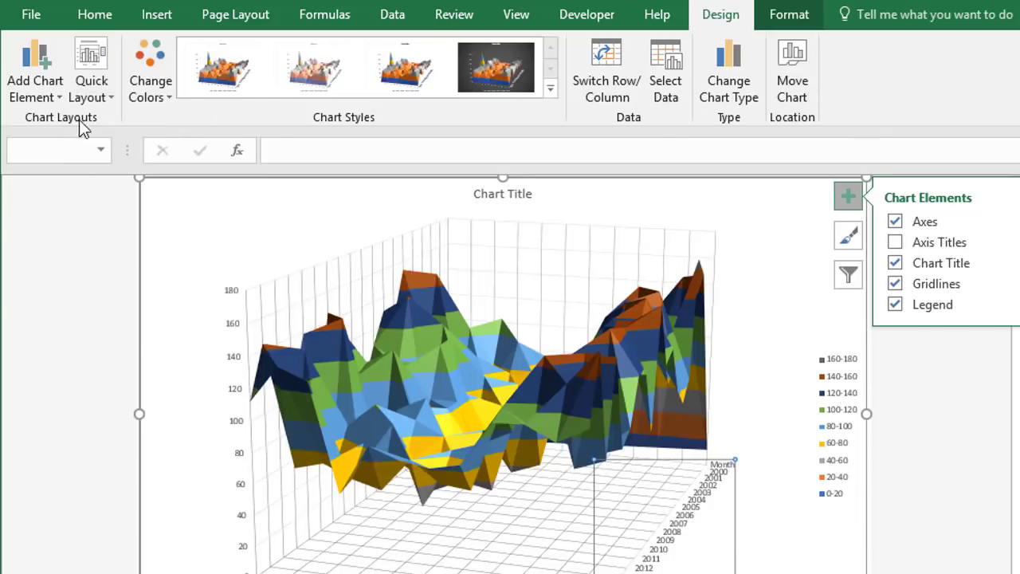